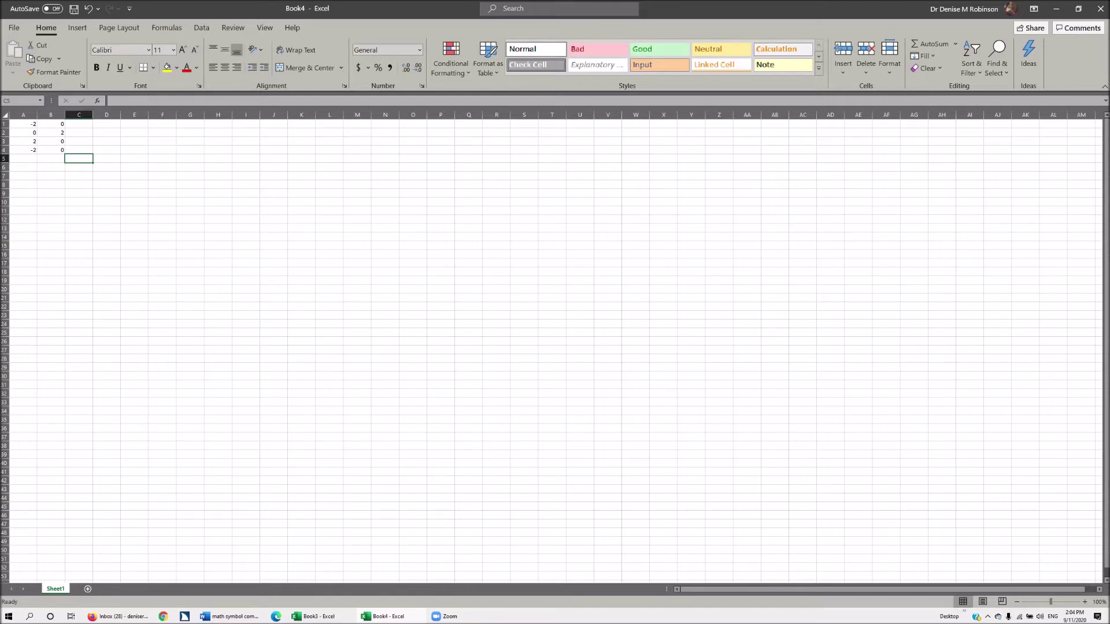
Check the coordinates (-2,0), (0,2), (2,0), (-2,0) in A1:B4, then select the range
click(24, 124)
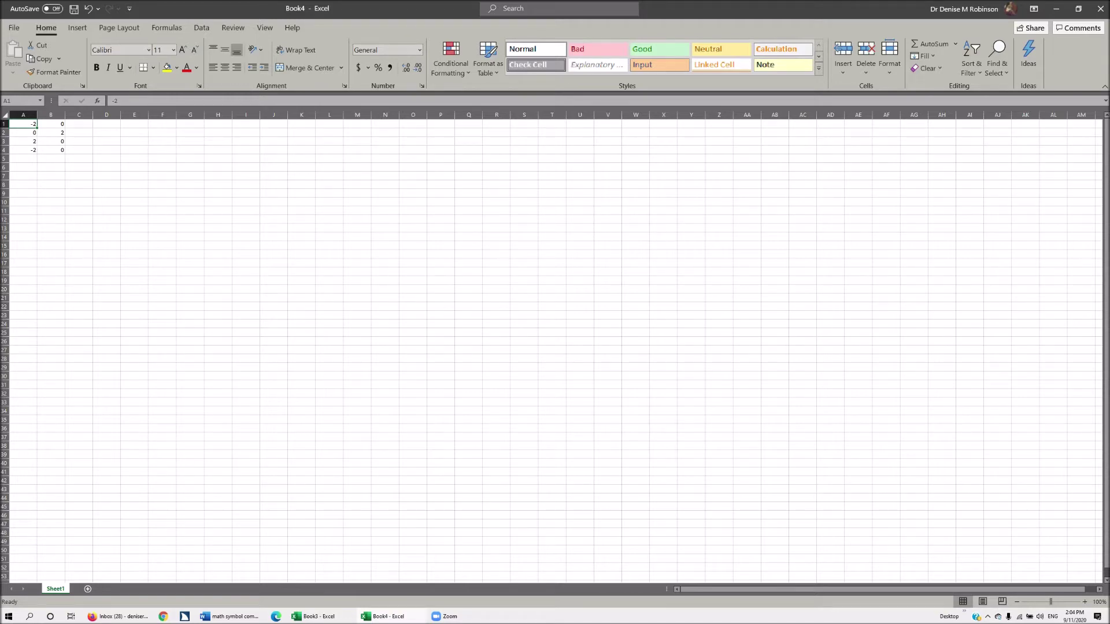
click(51, 124)
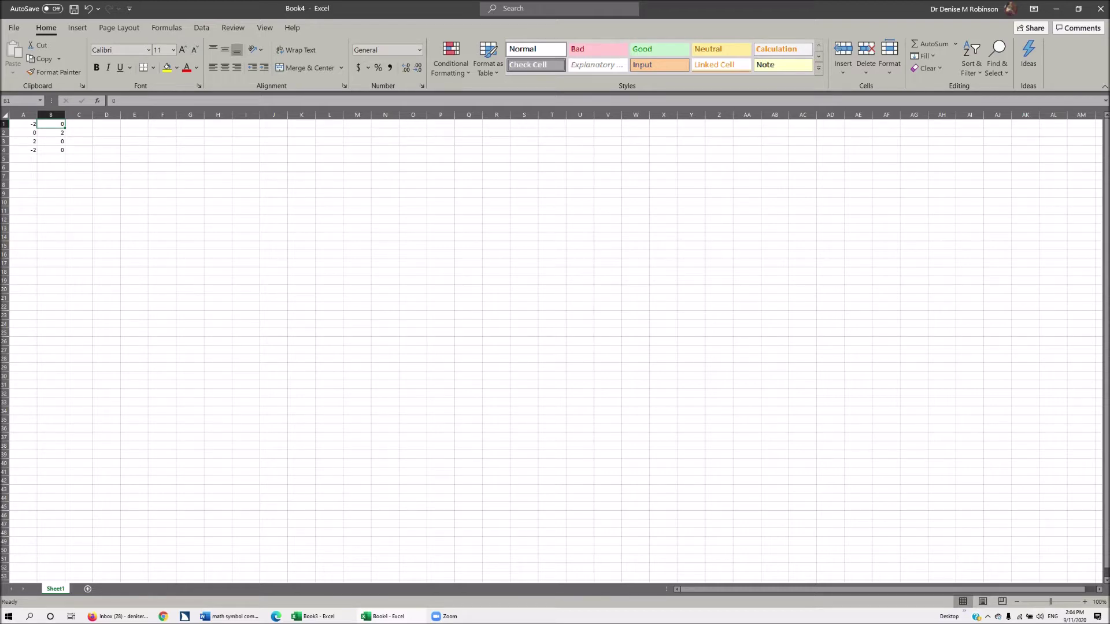
click(23, 133)
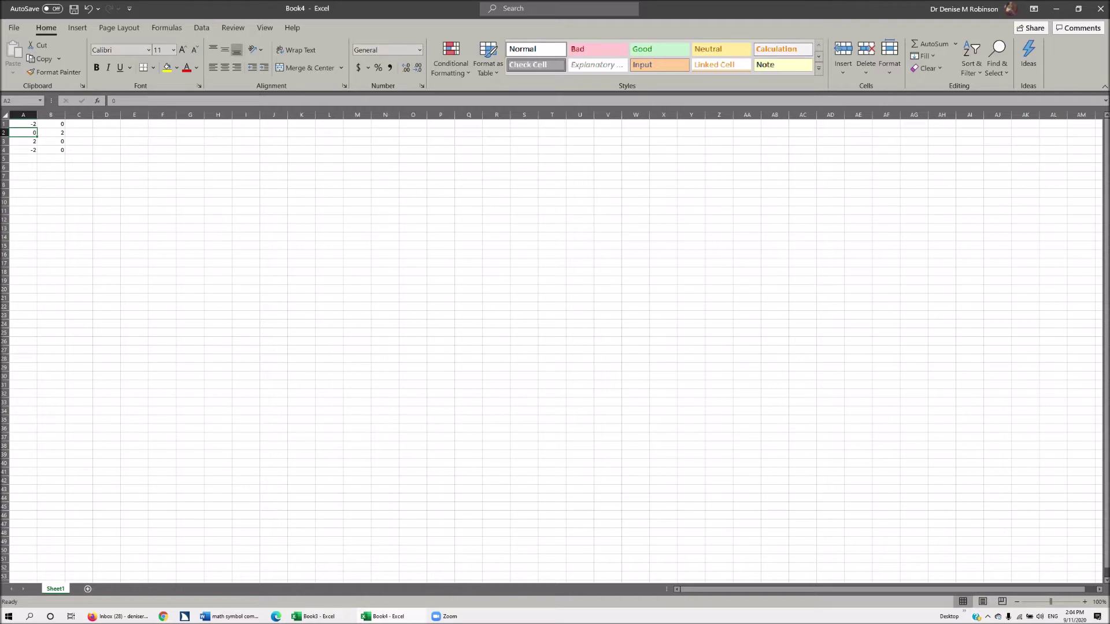
click(51, 133)
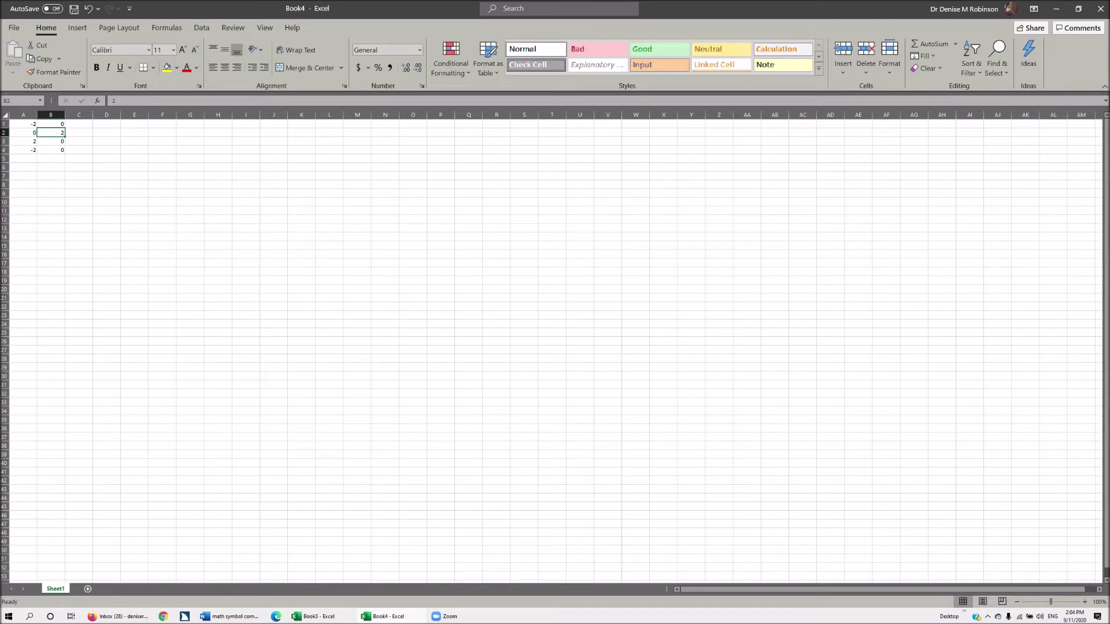
click(23, 141)
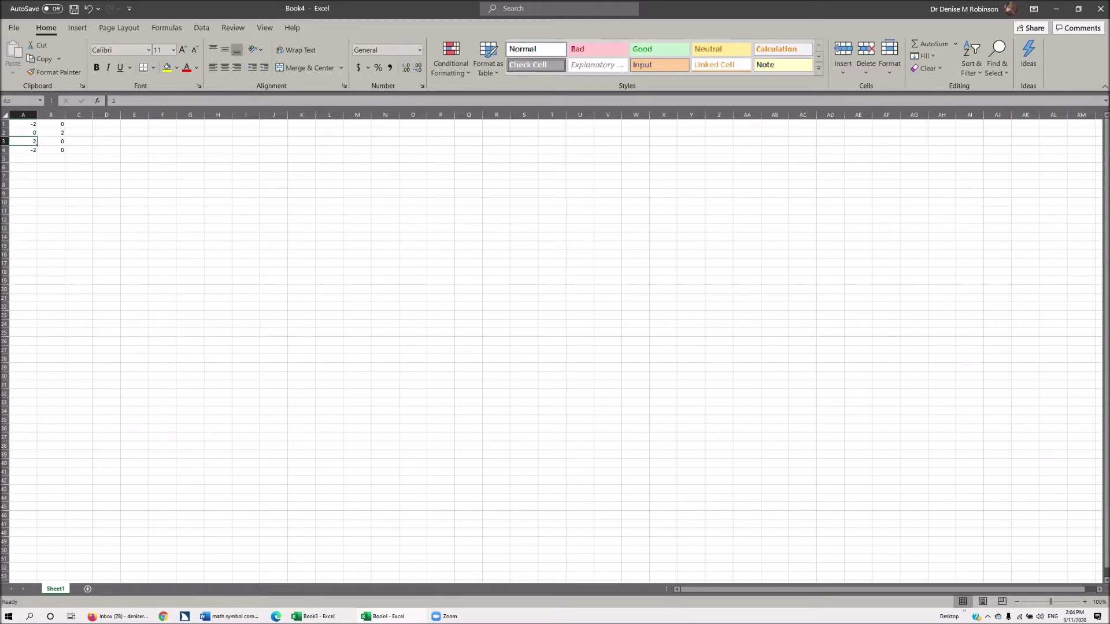
click(51, 141)
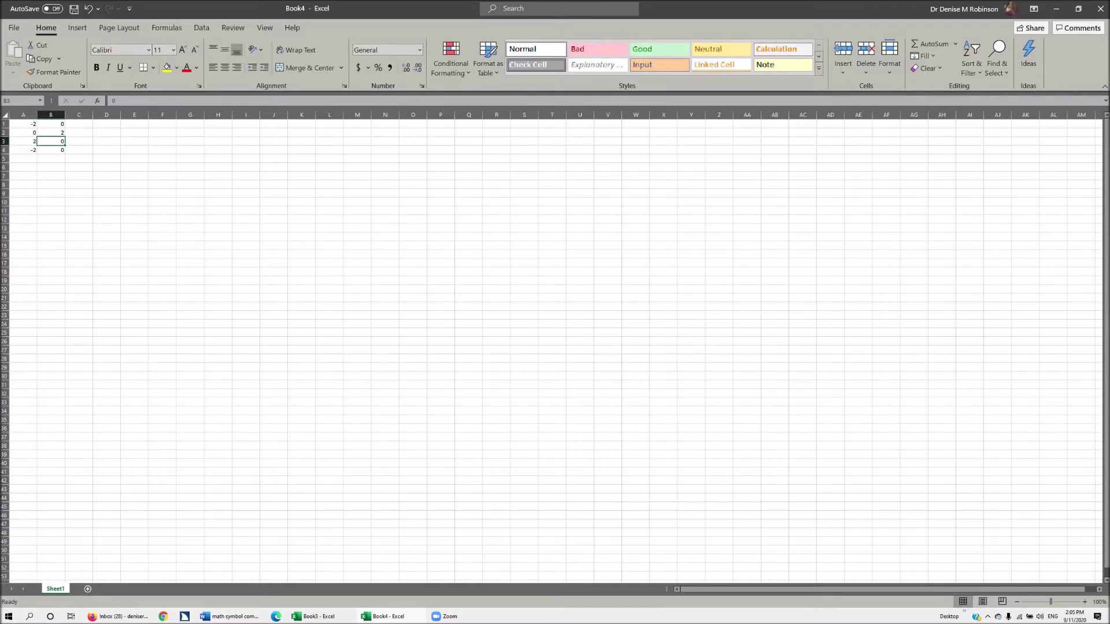
click(23, 149)
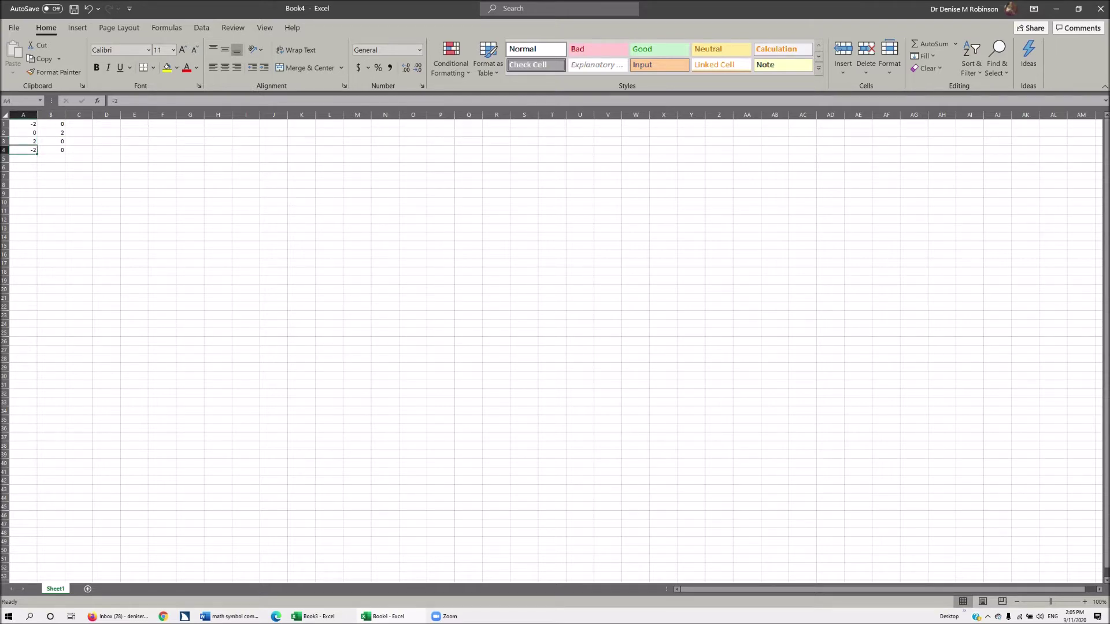
click(51, 150)
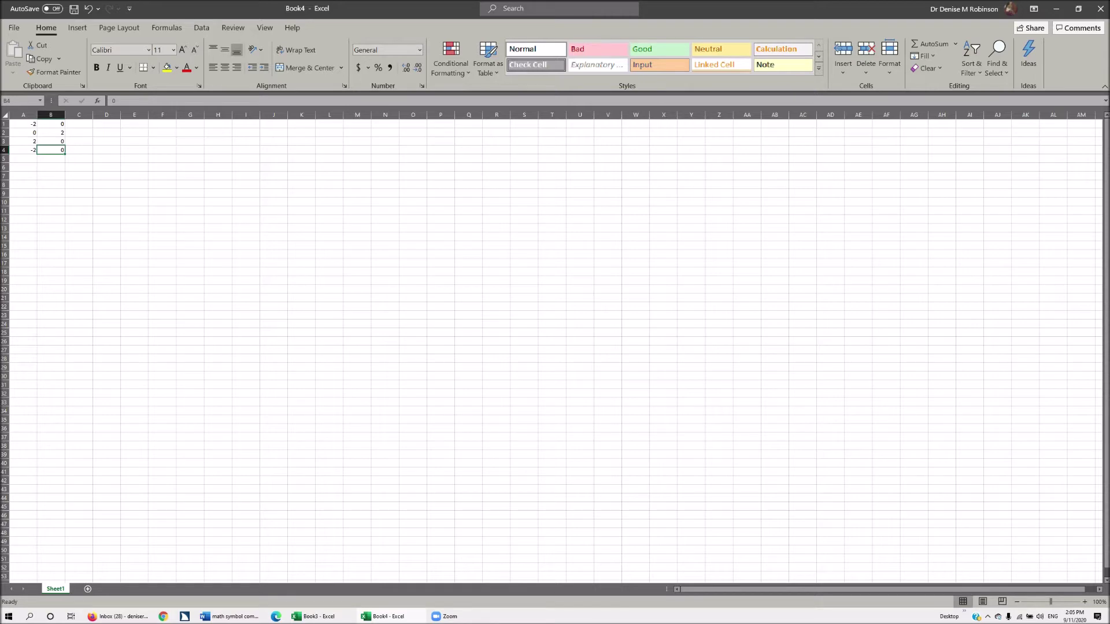
key(ctrl+a)
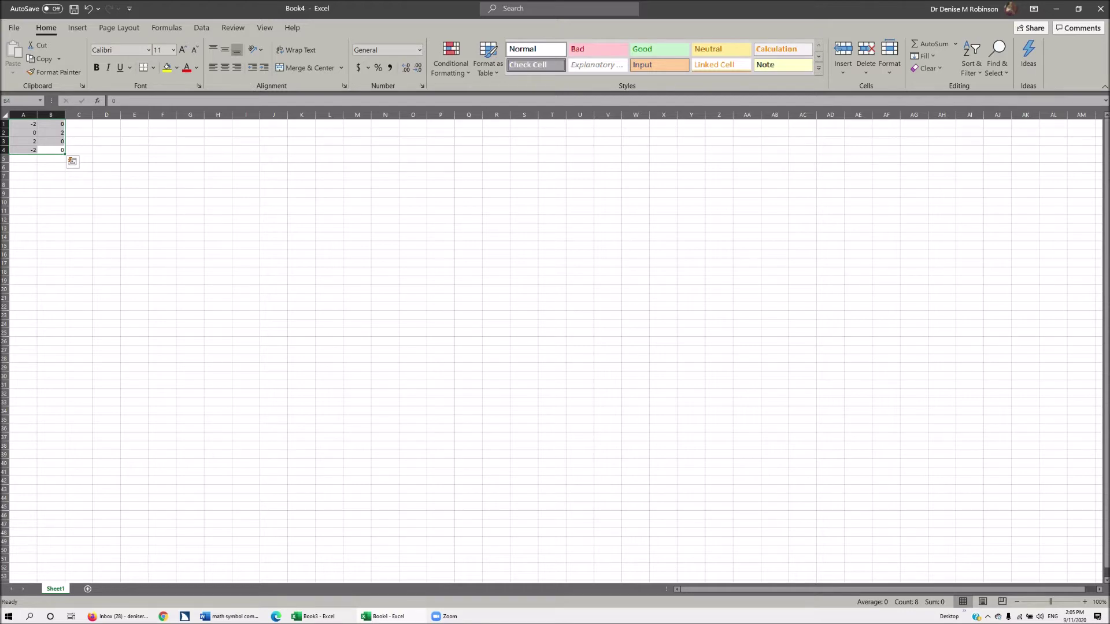
Insert a Scatter with Straight Lines and Markers chart of the A1:B4 points
key(alt+n)
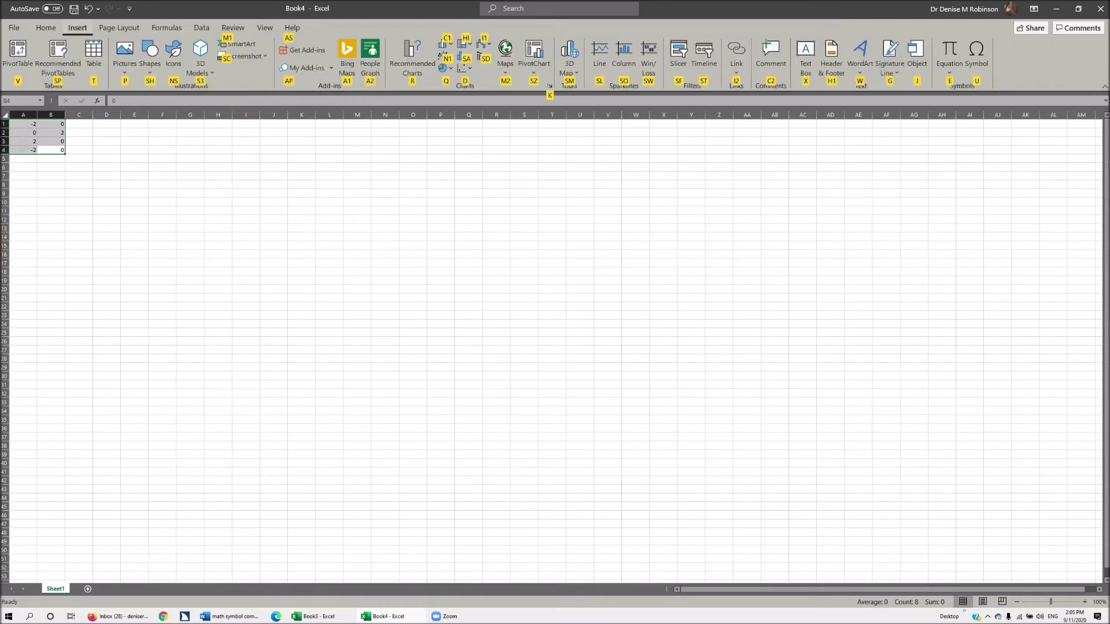
key(d)
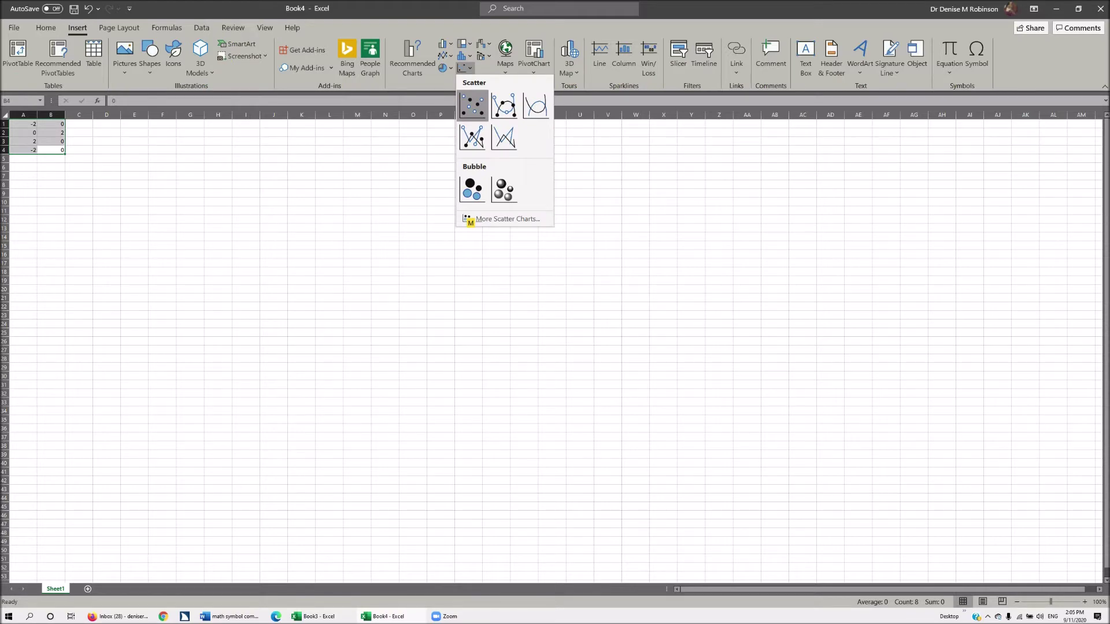
key(Down)
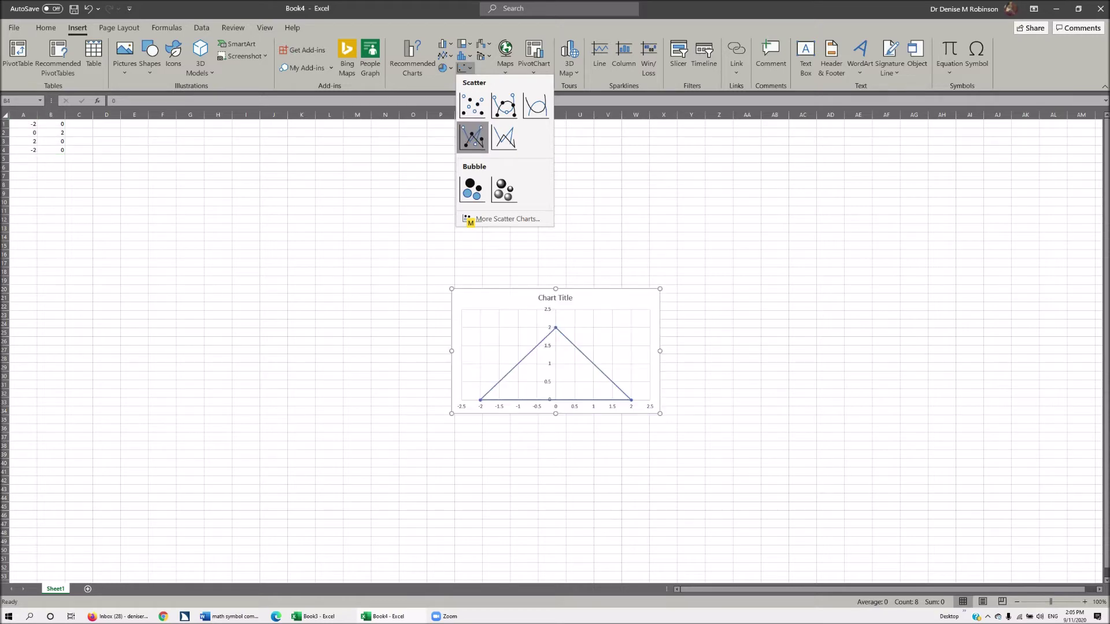
key(Return)
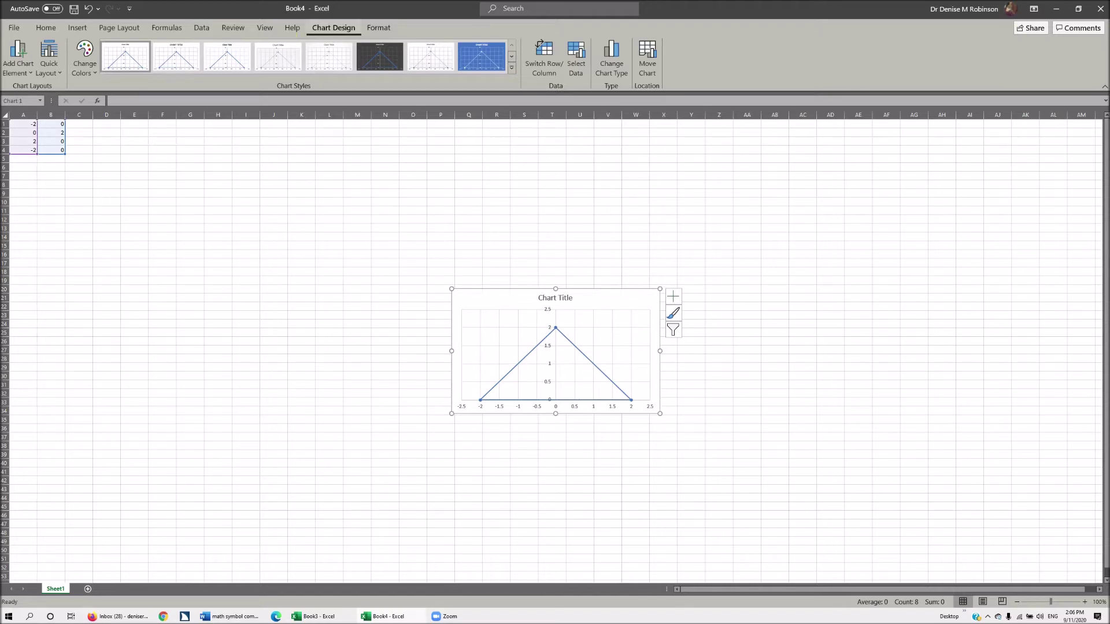
Open the Chart Design Add Chart Element list for the triangle chart
key(alt)
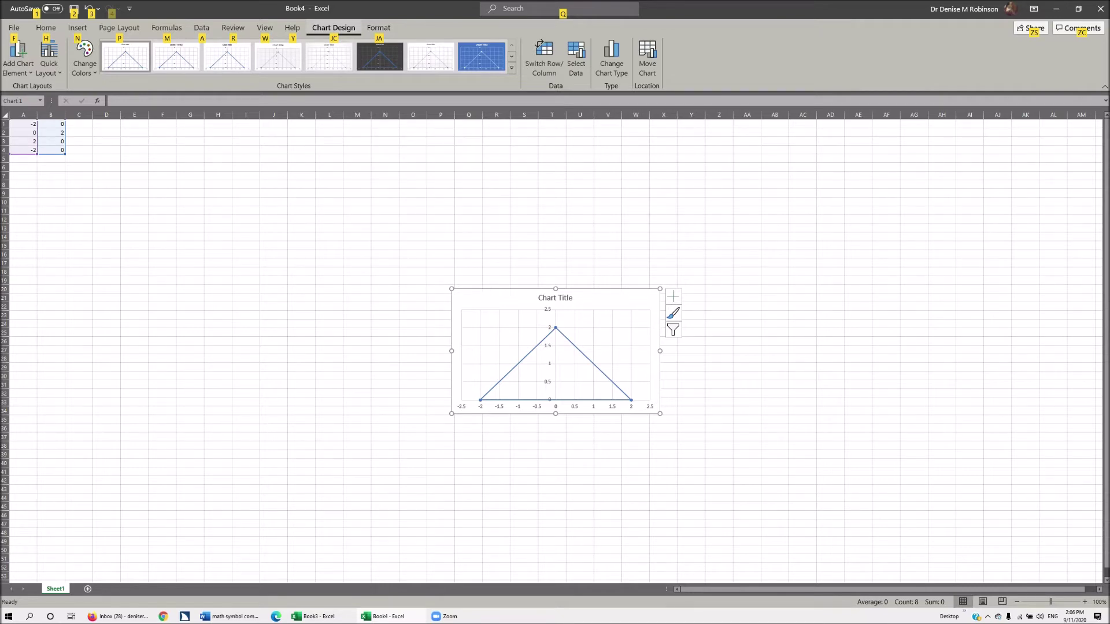
key(j)
key(c)
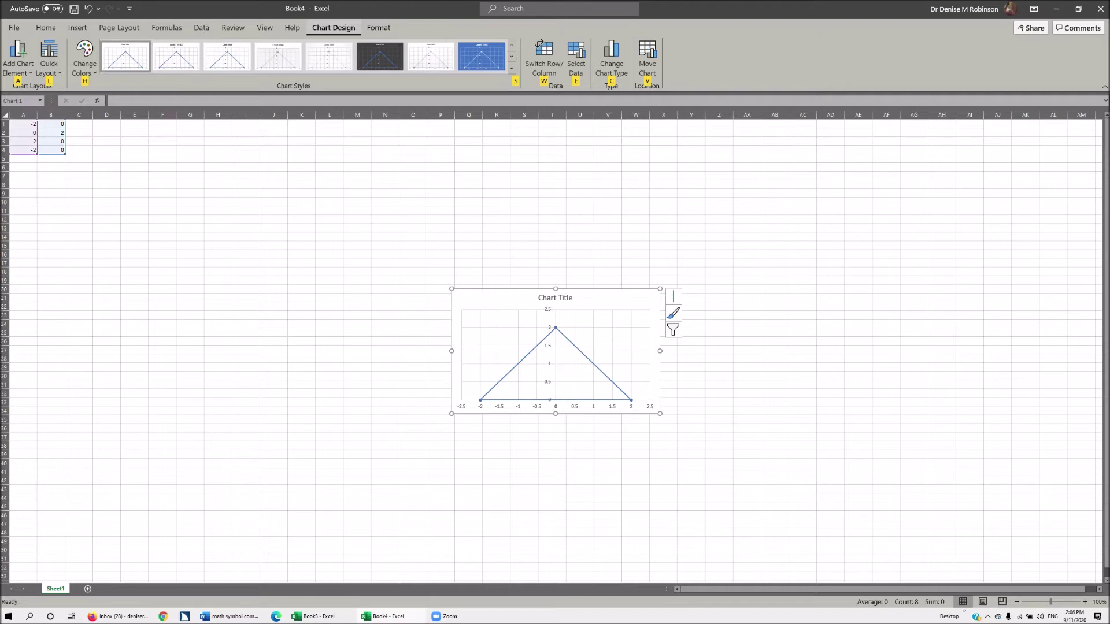
key(a)
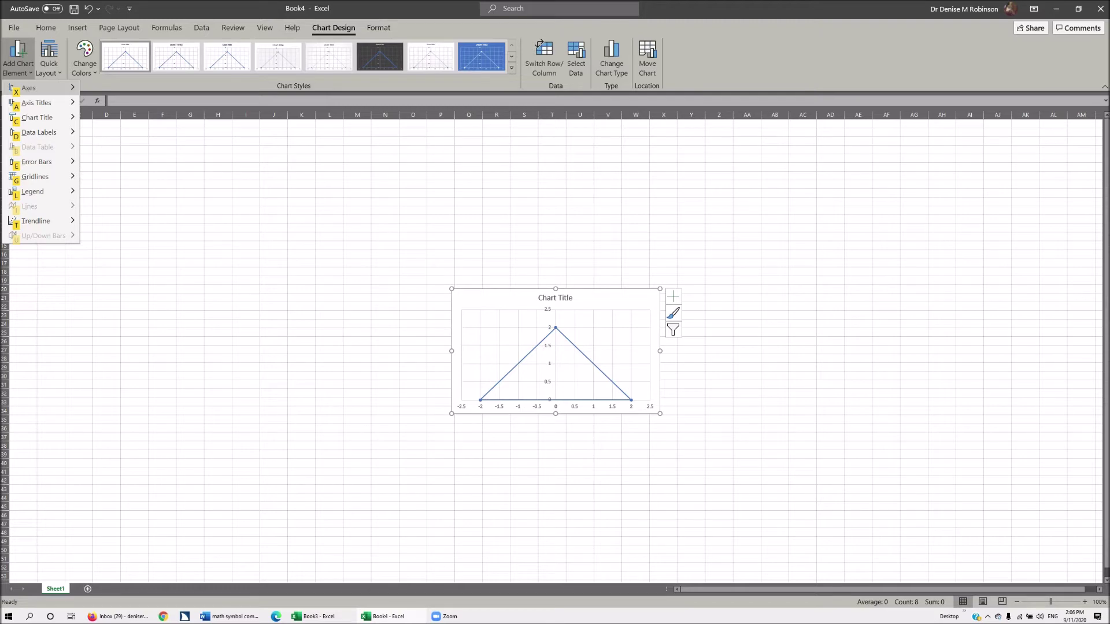
key(Down)
Add Data Labels positioned Above the vertices, showing y-values 0, 2 and 0
key(Down)
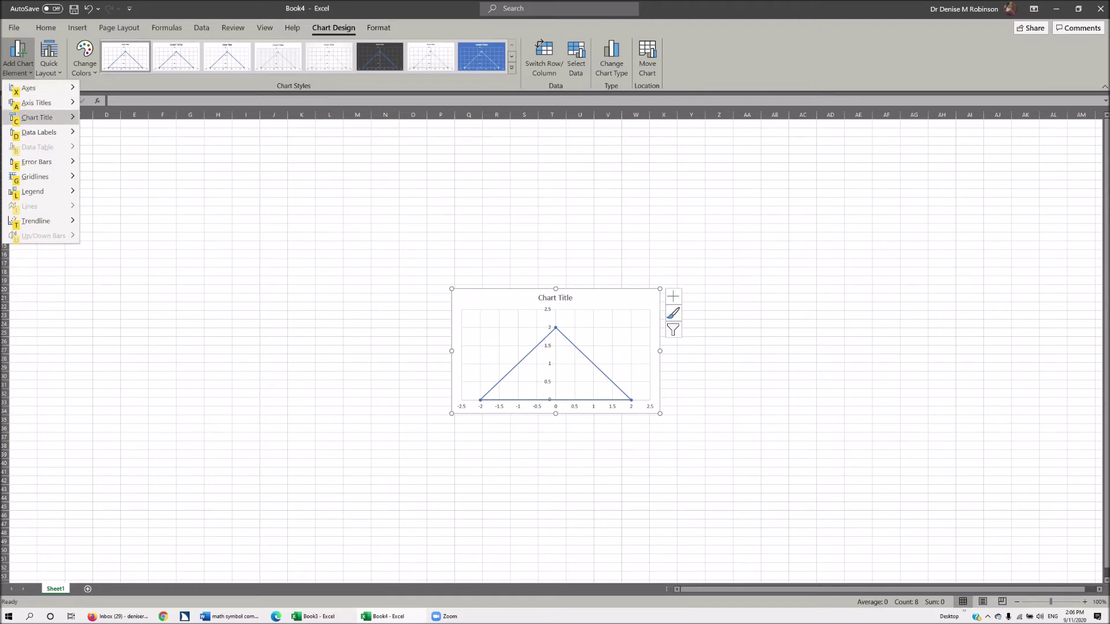
key(Down)
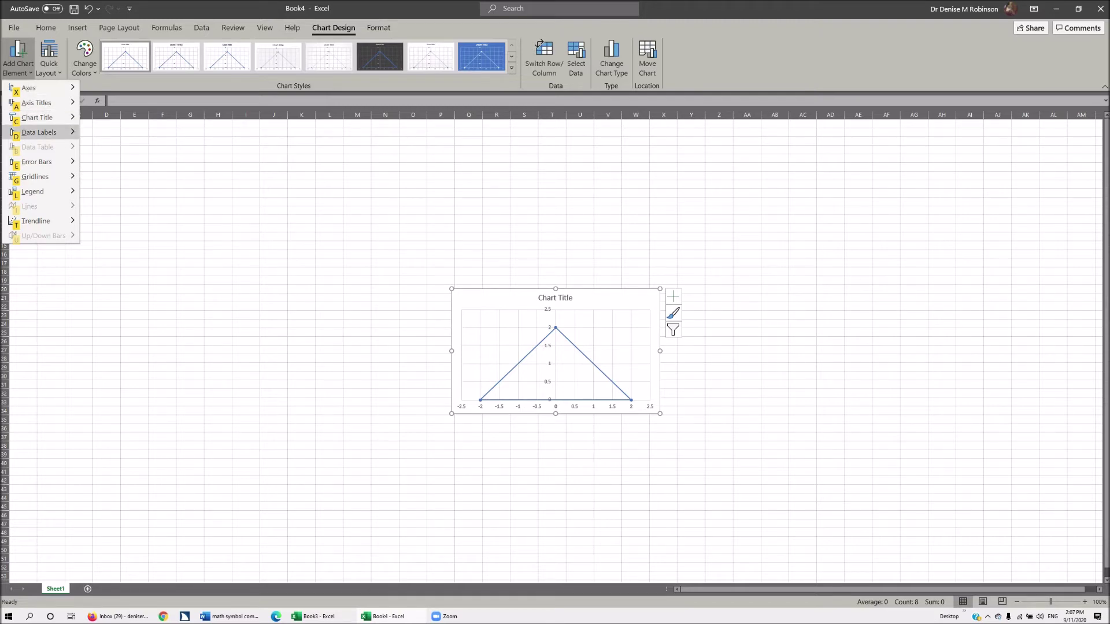
key(Right)
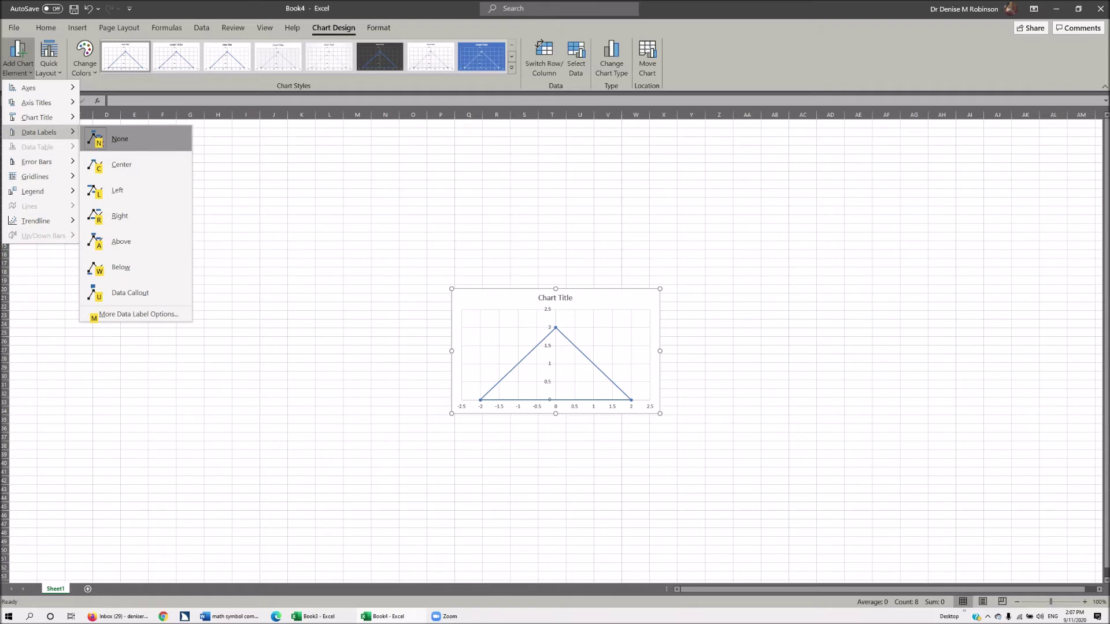
key(Down)
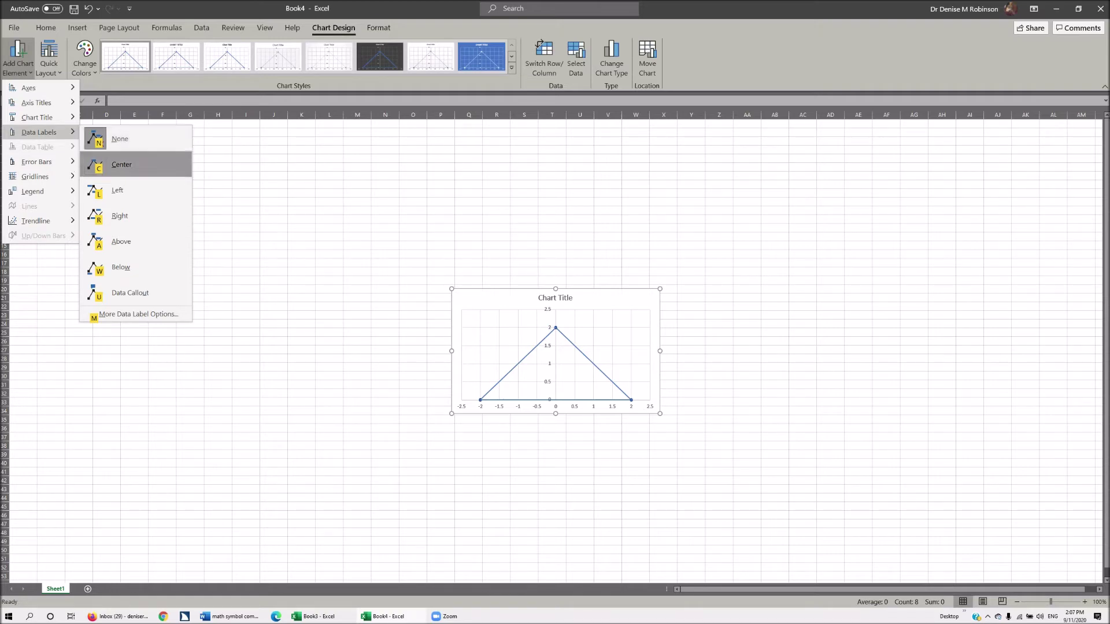
key(Down)
key(Down)
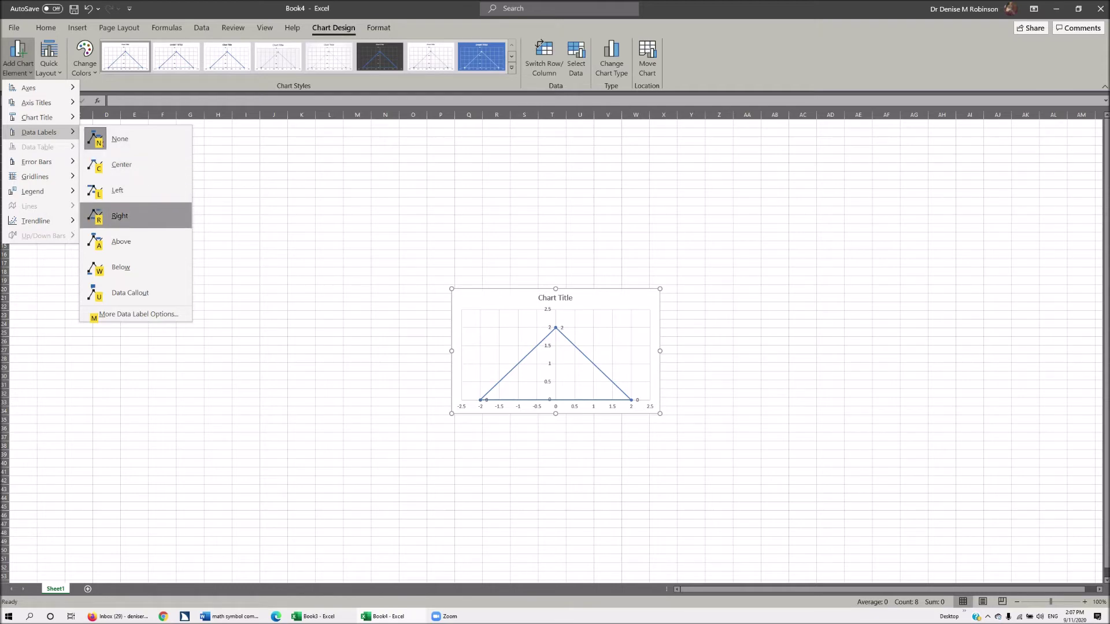
key(Down)
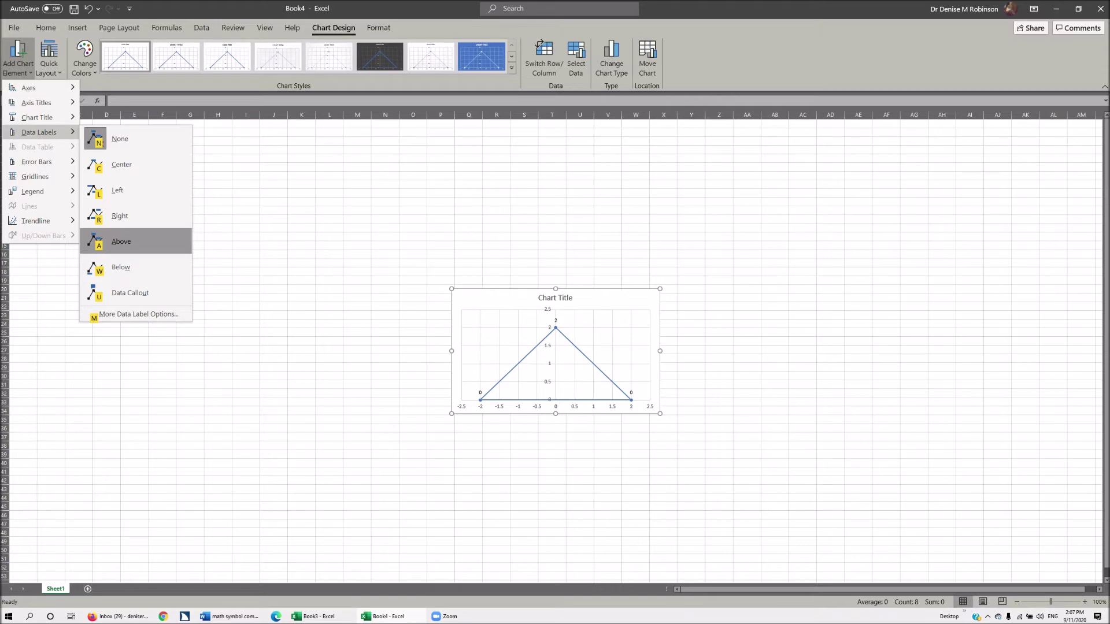
key(Return)
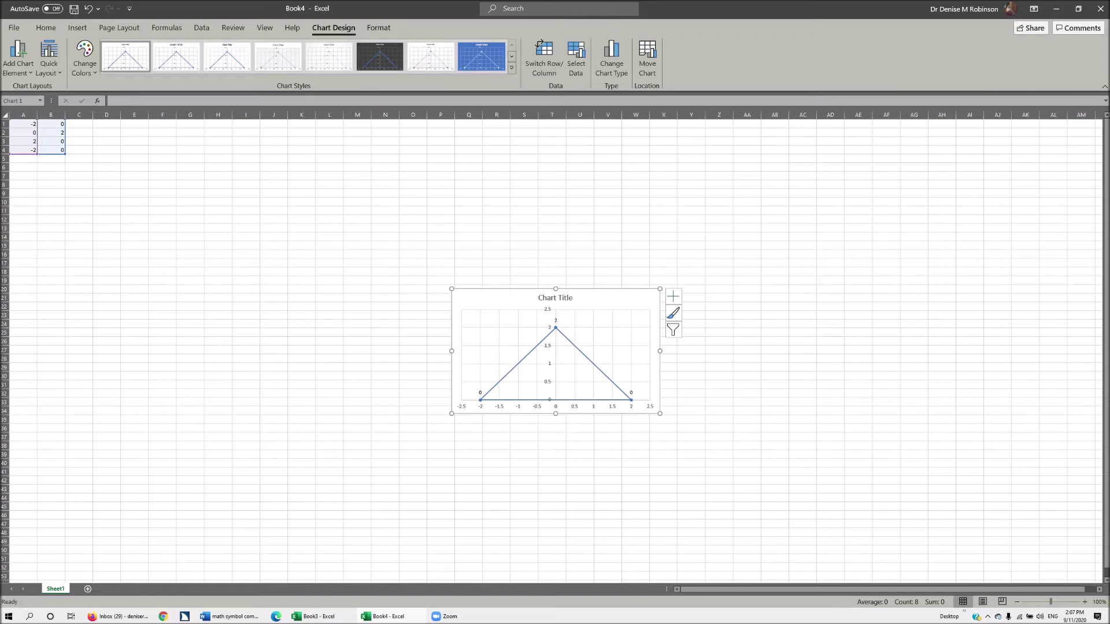
key(alt)
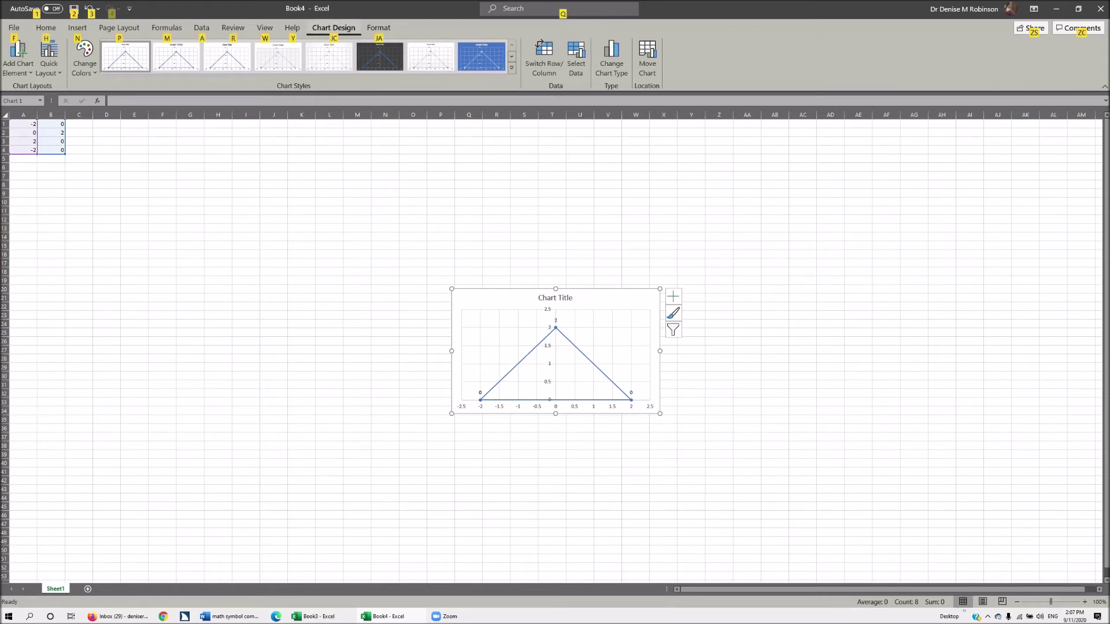
Switch to the Chart Format tab and drop down the Chart Elements list
key(j)
key(a)
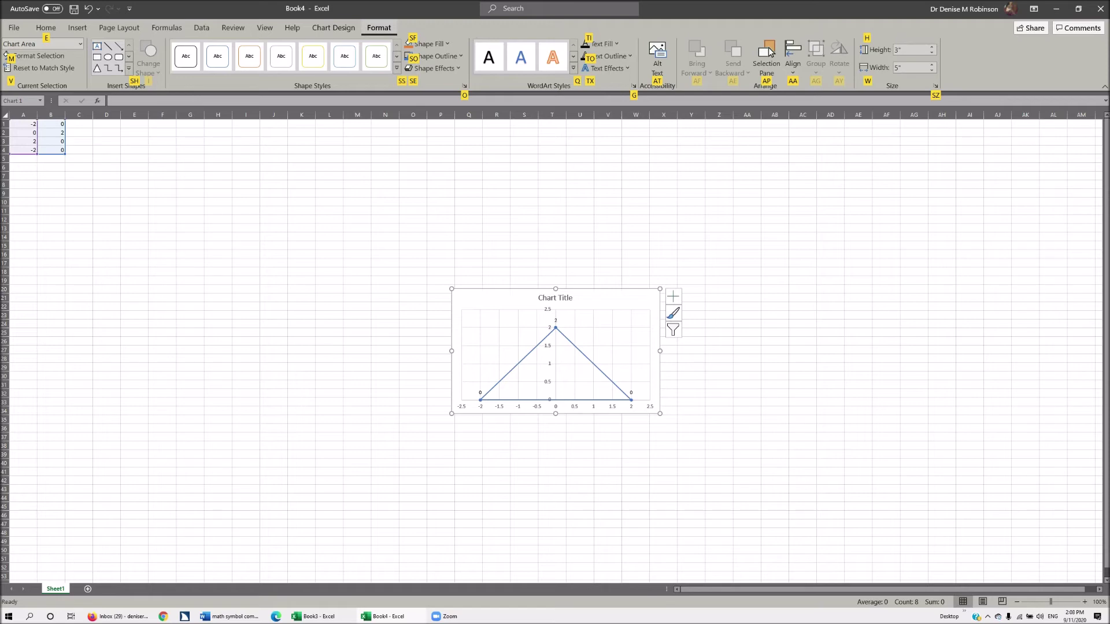
key(e)
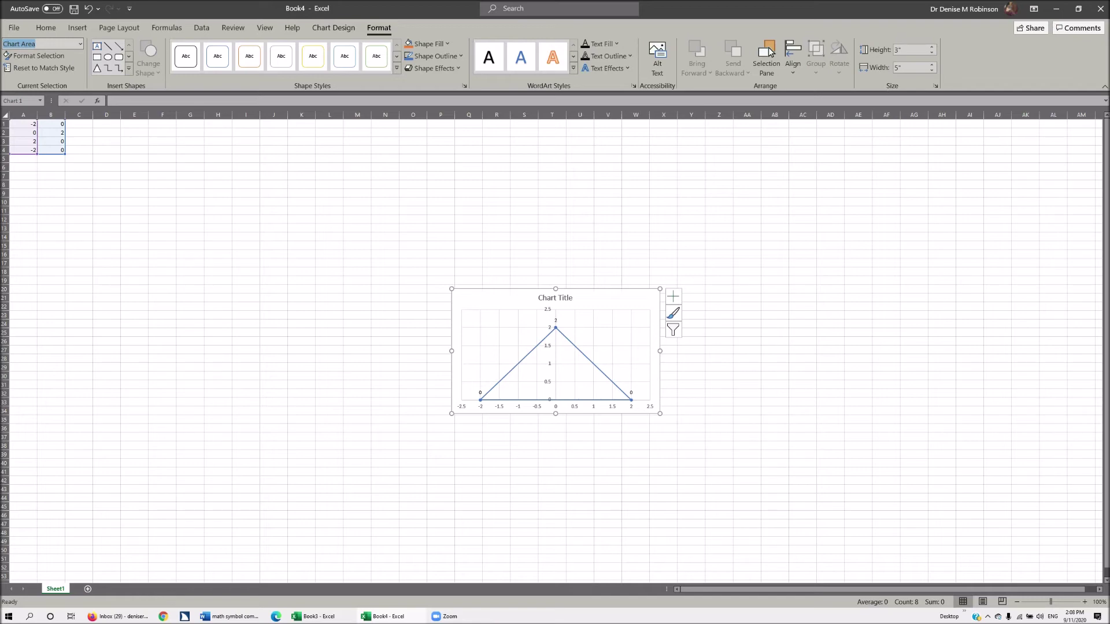
key(alt+Down)
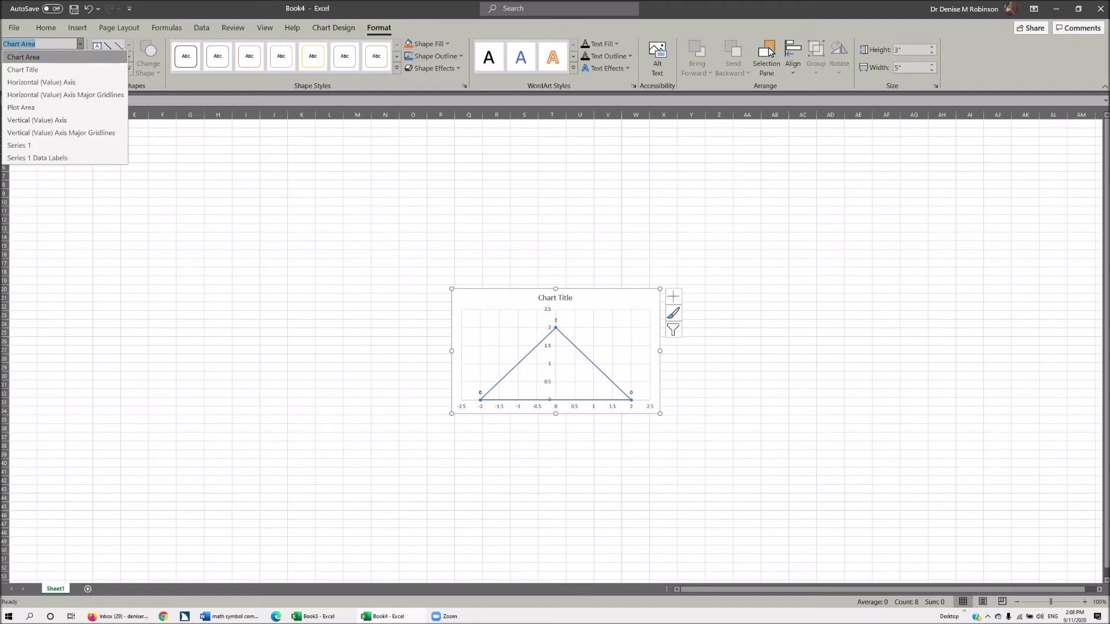
Choose Series 1 Data Labels from the Chart Elements list, then the bottom-left label
key(Down)
key(Down)
key(Down)
key(Down)
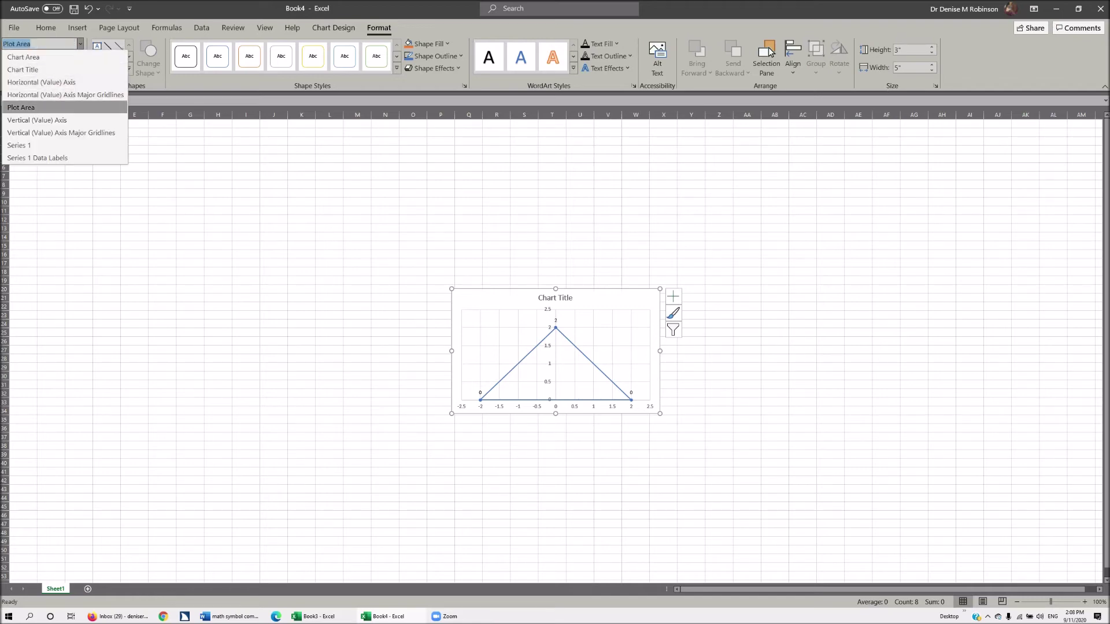
key(Down)
key(Down)
key(Down)
key(Down)
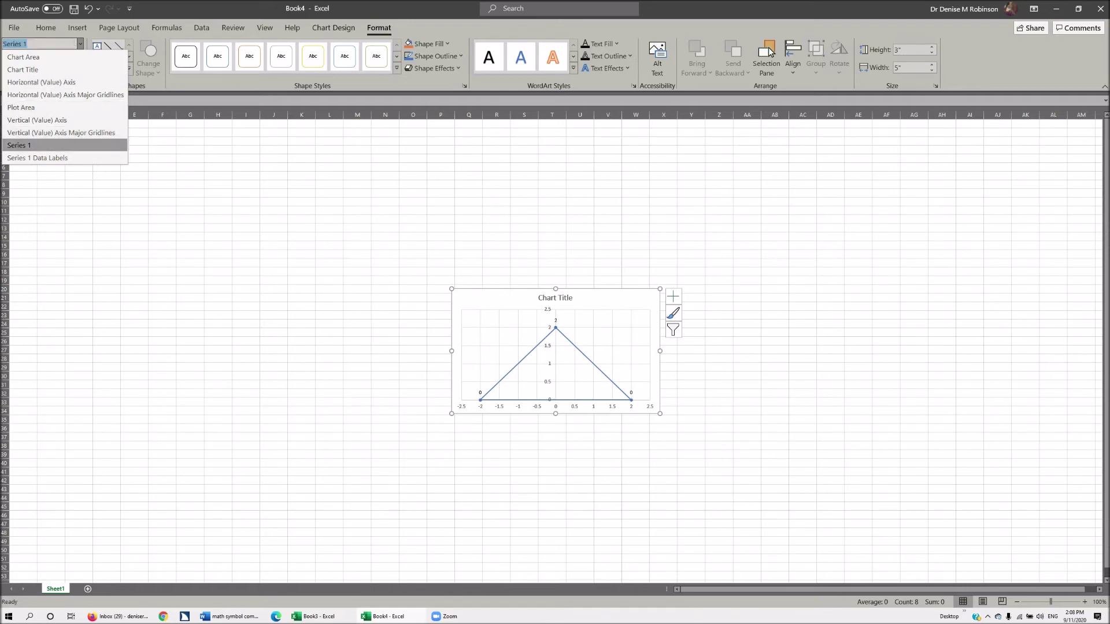
key(Down)
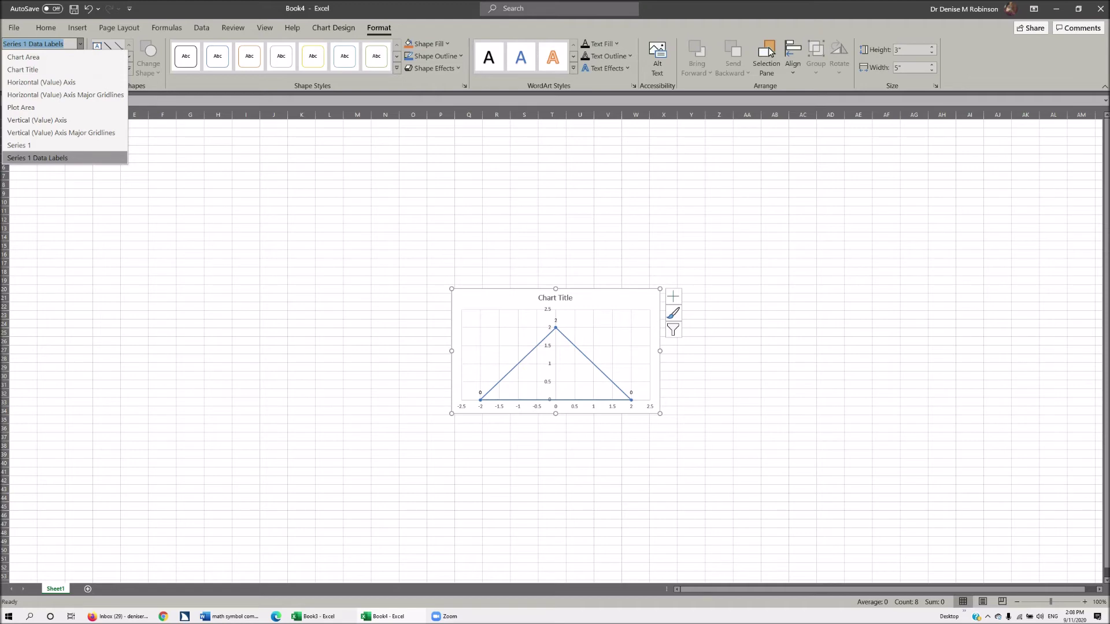
key(Return)
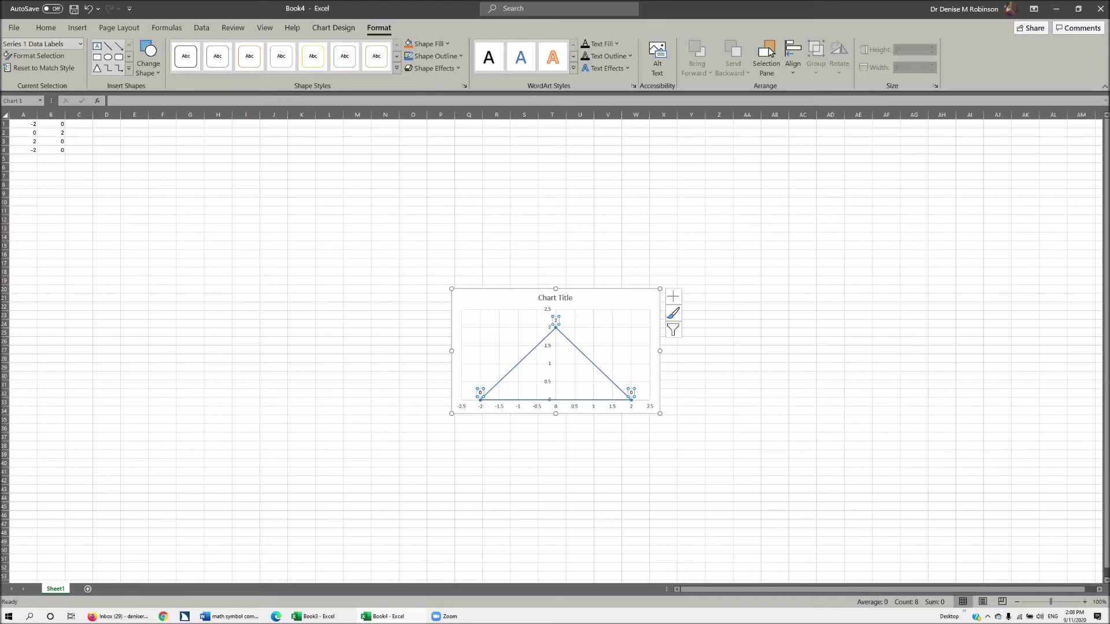
key(Right)
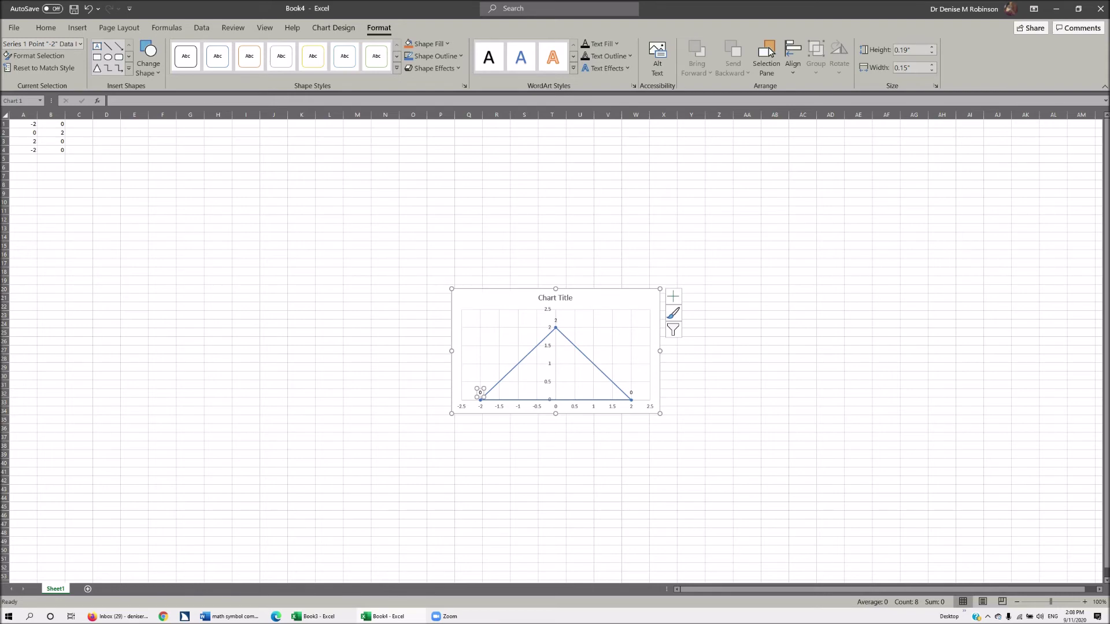
Rename the bottom-left, apex and bottom-right data labels A, B and C
text(A)
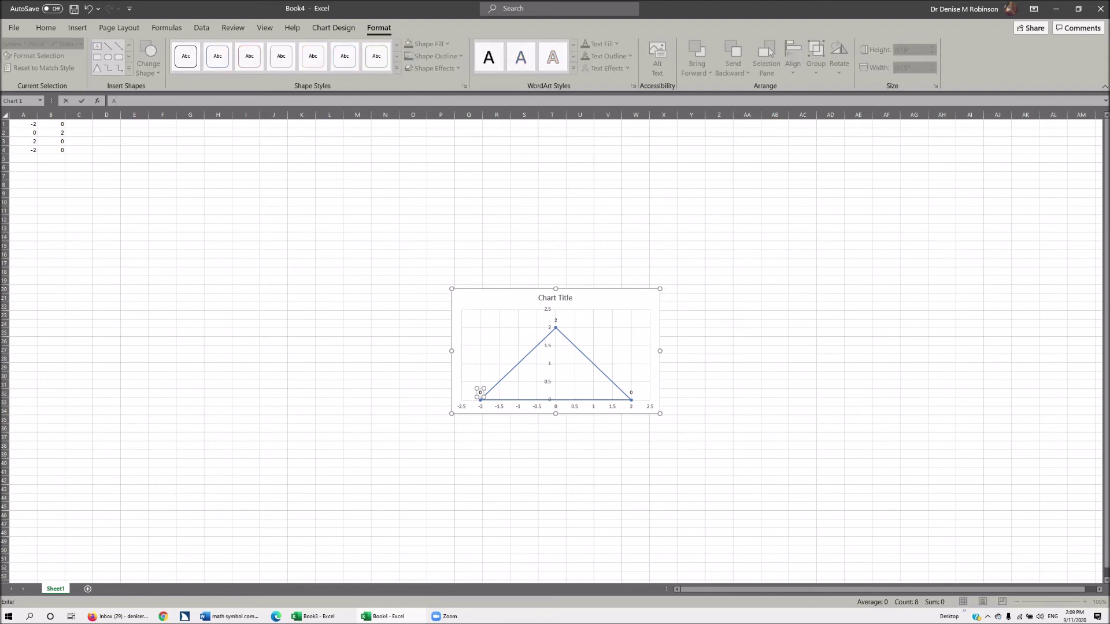
key(Return)
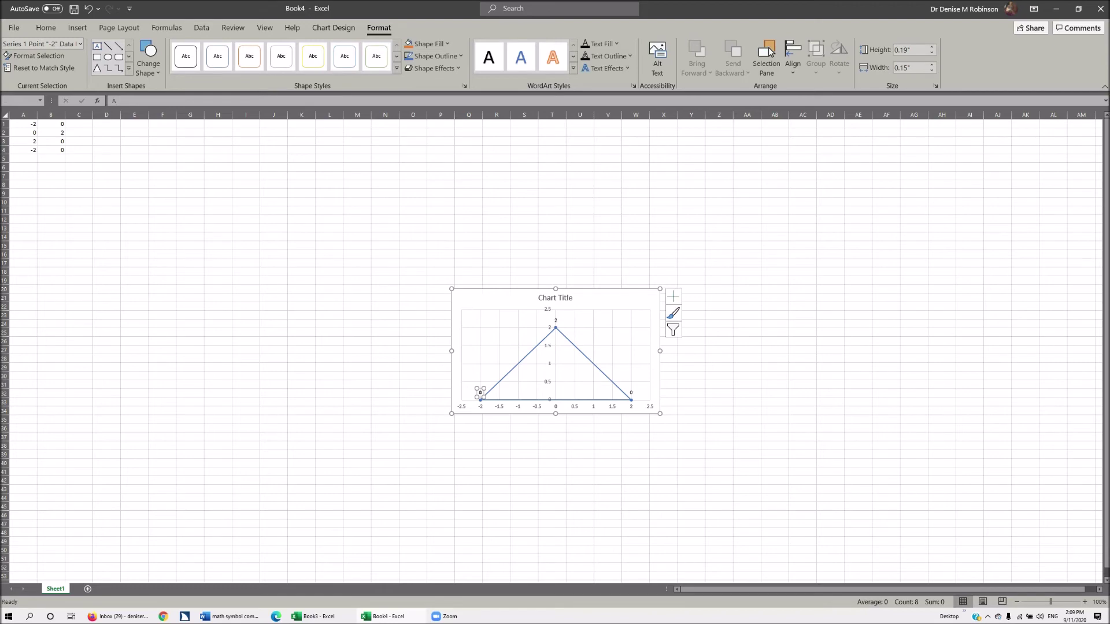
key(Right)
text(B)
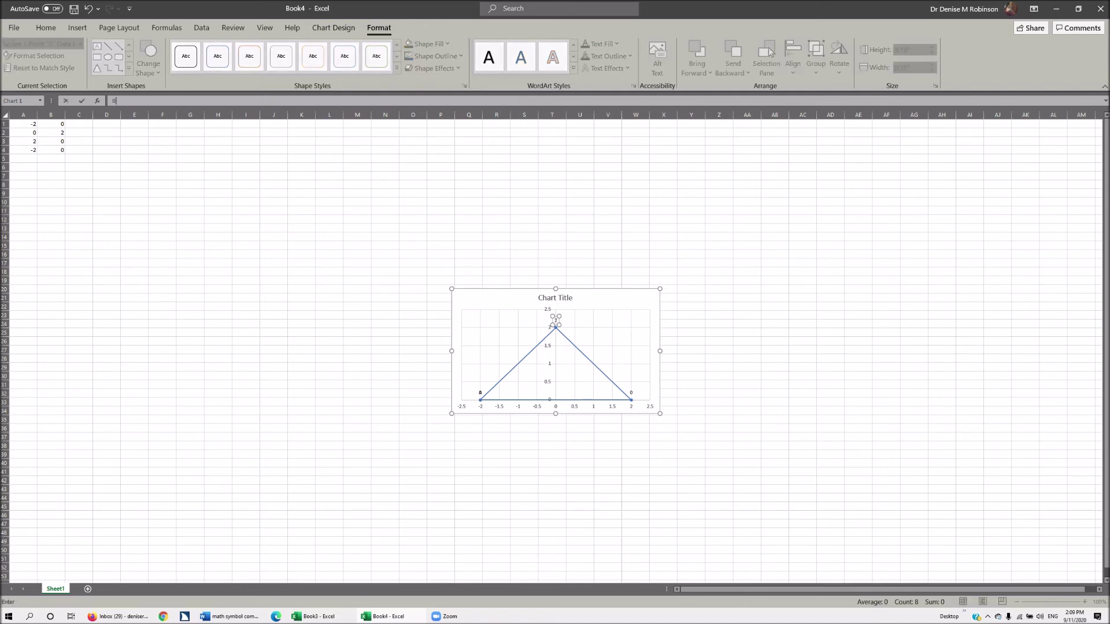
key(Return)
key(Right)
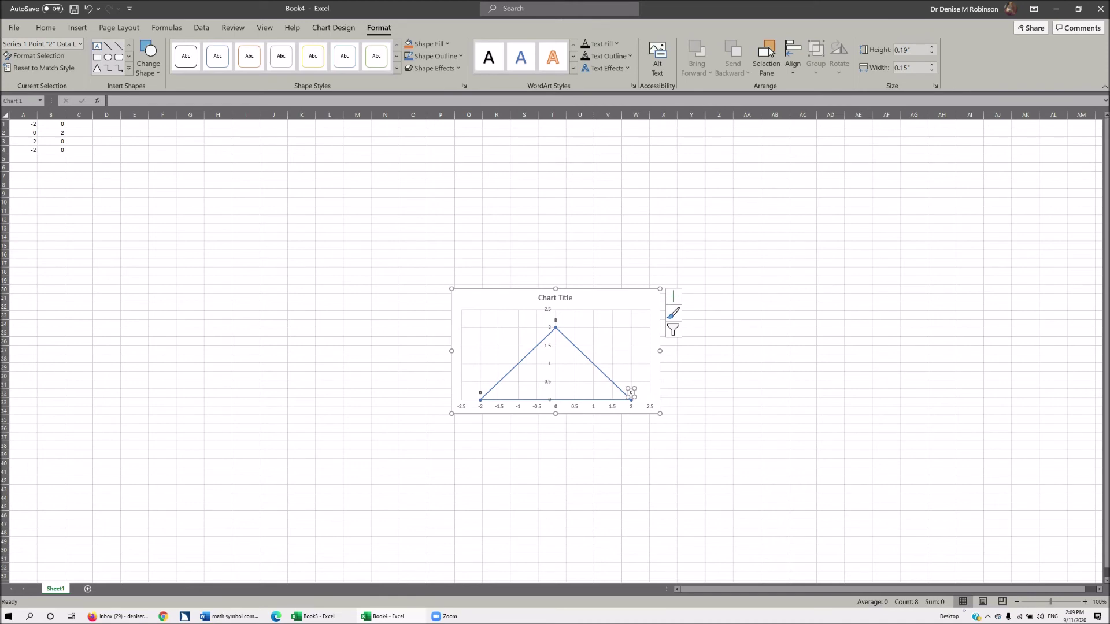
text(C)
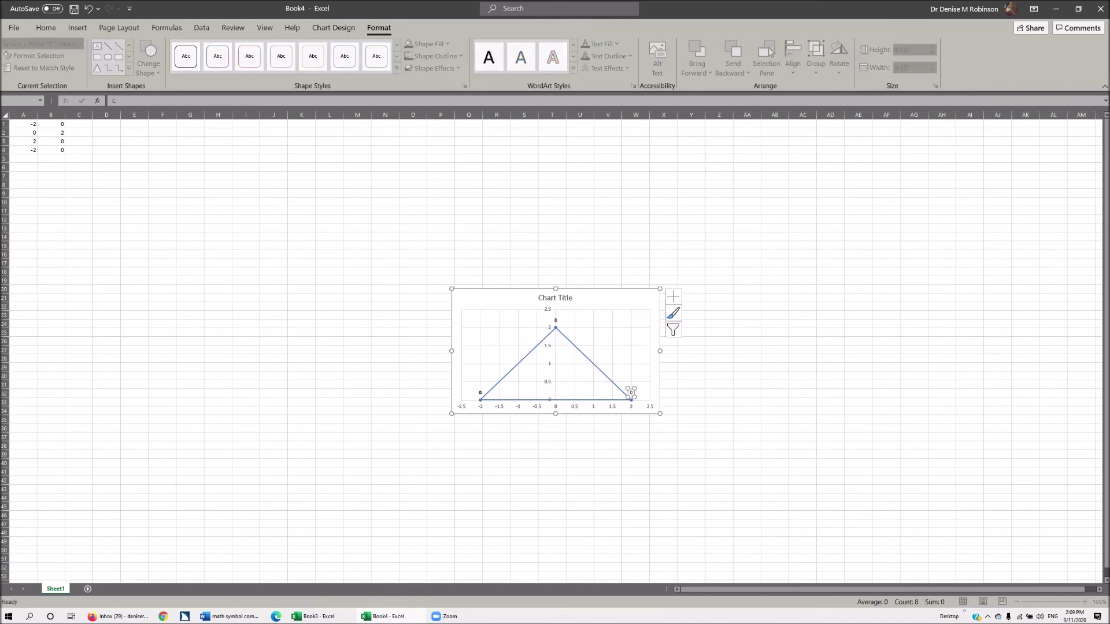
key(Return)
key(Right)
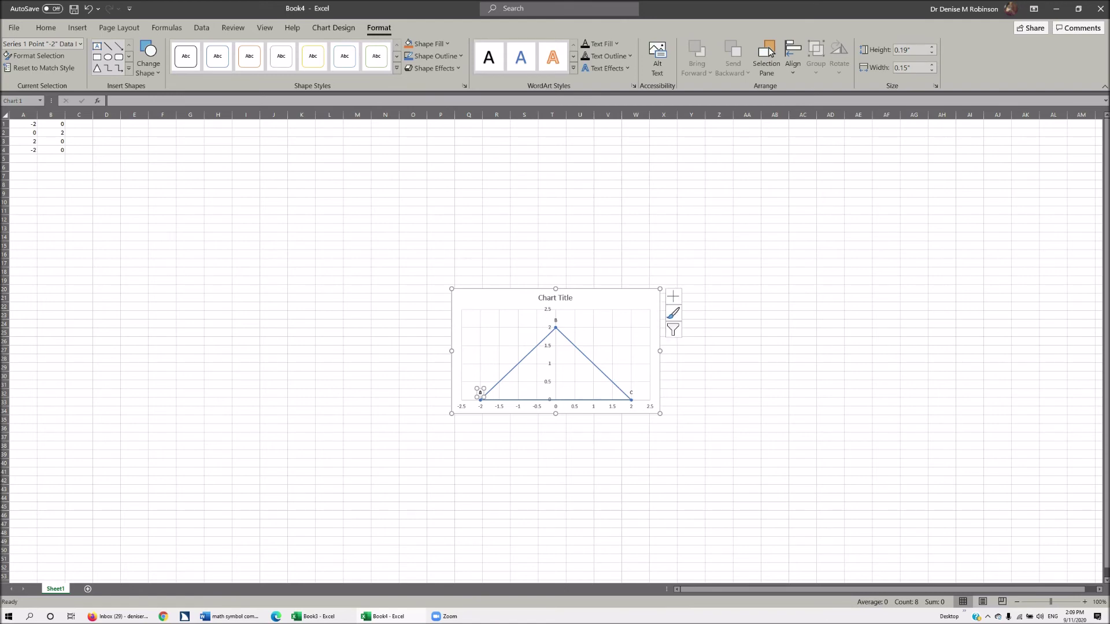
text(A)
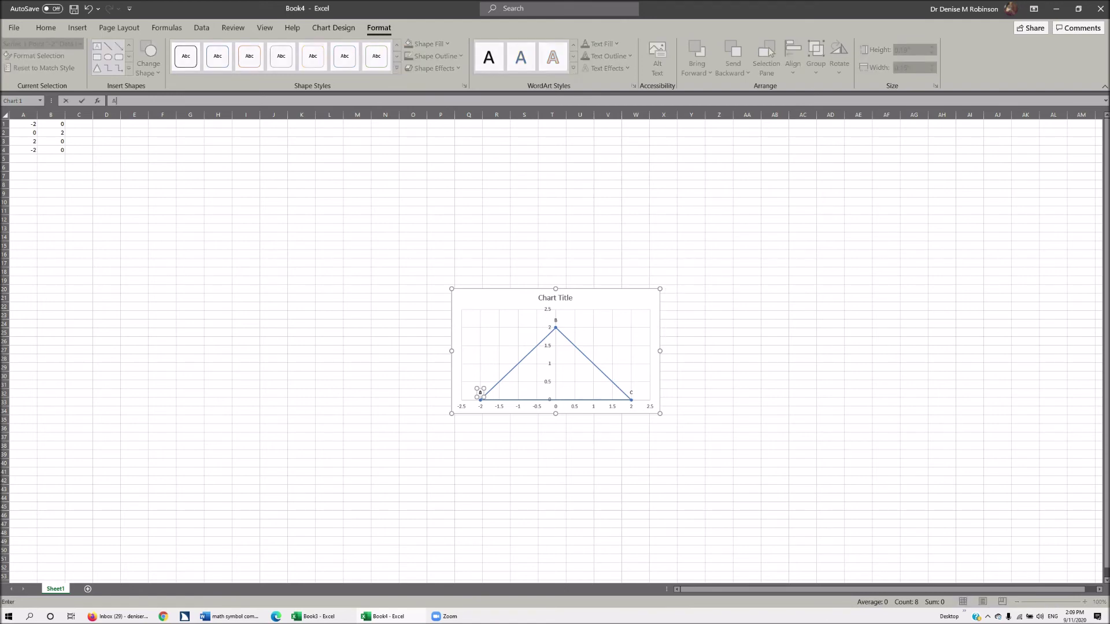
key(Return)
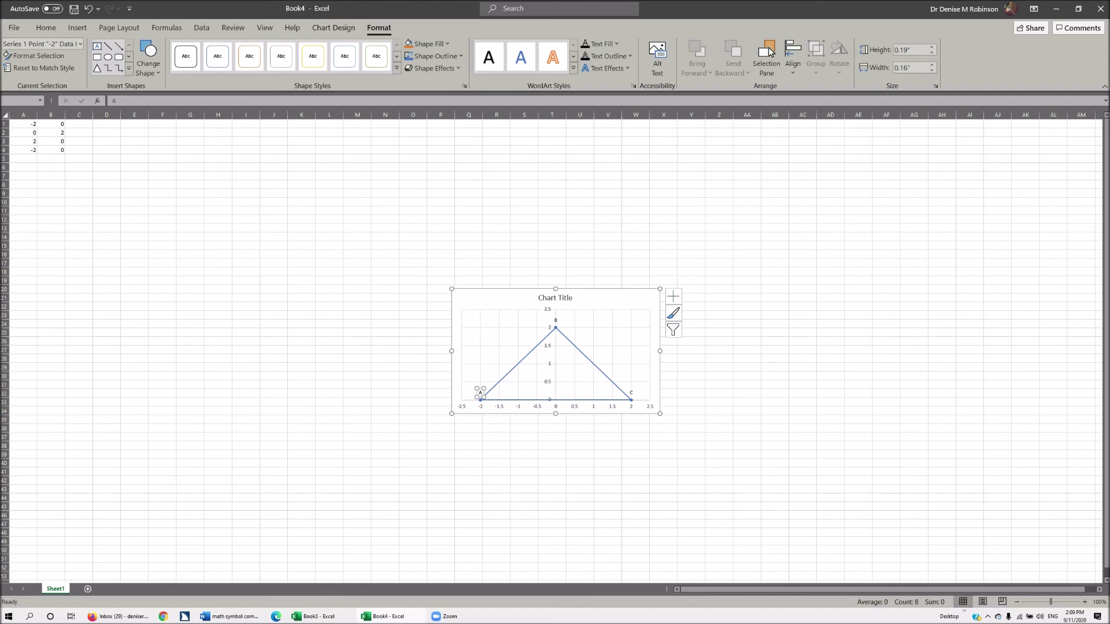
Launch Word from Windows search and paste the copied chart into blank Document4
key(super)
text(word)
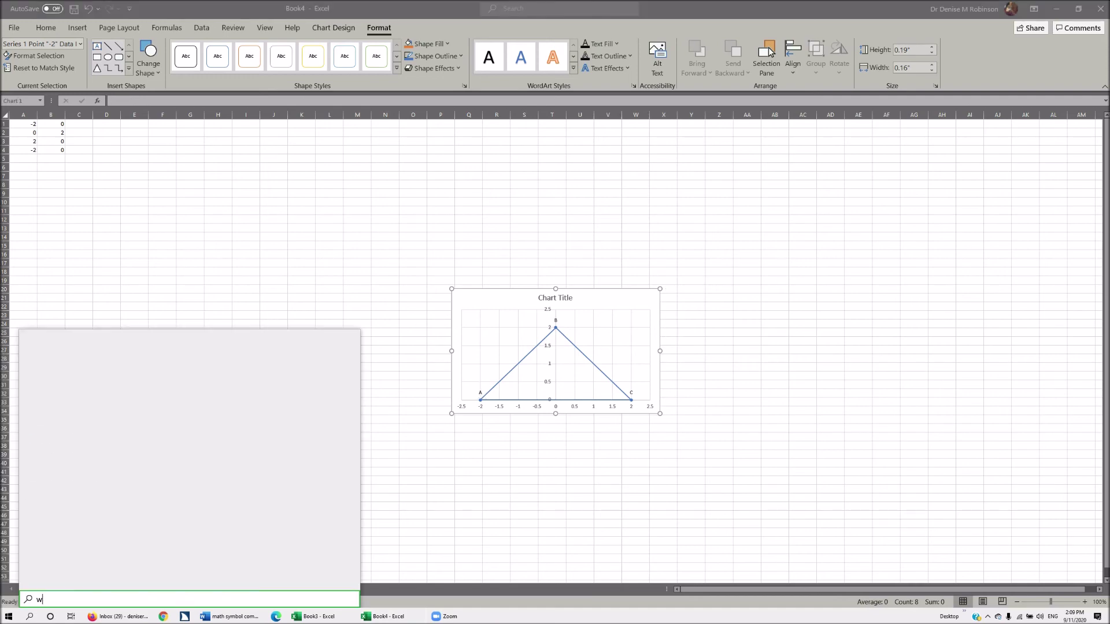
key(Return)
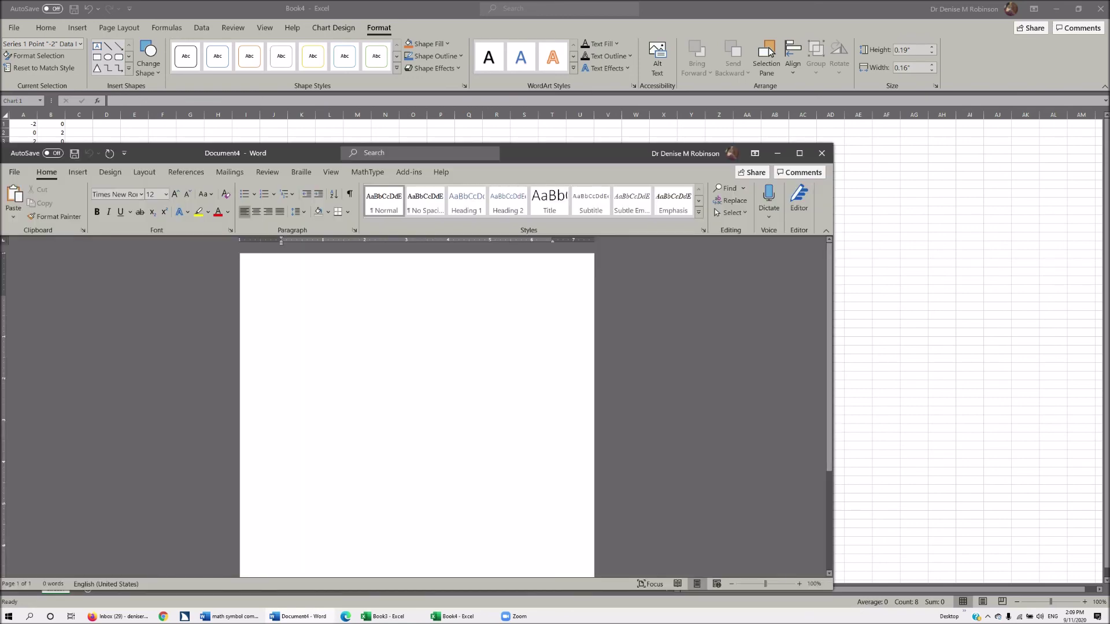
key(ctrl+v)
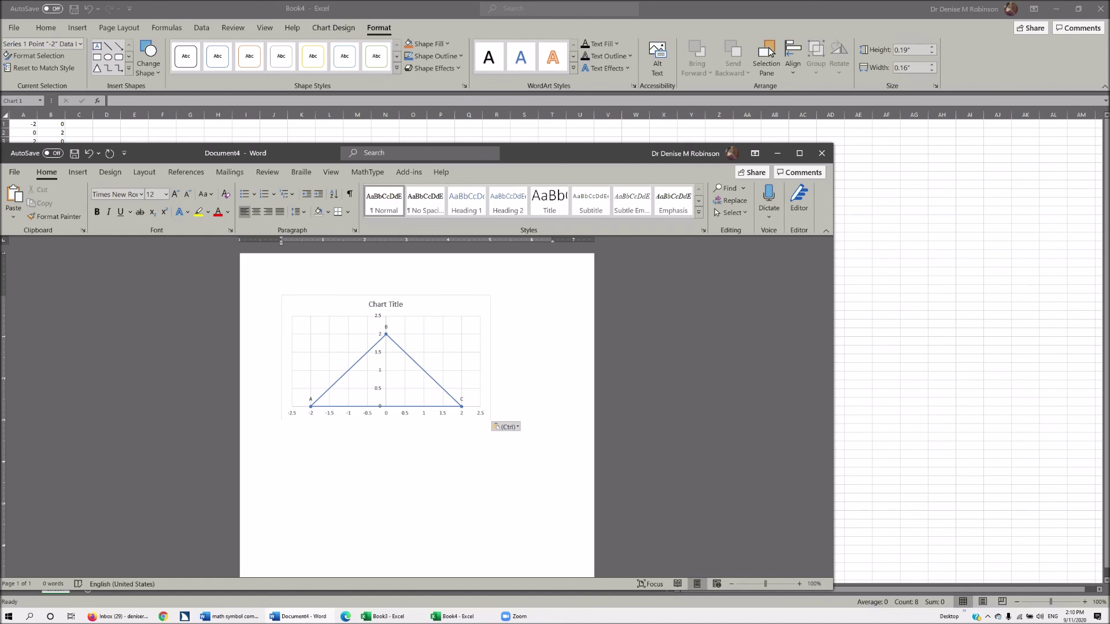
Convert the pasted chart to a Picture using the Paste Options menu
key(ctrl)
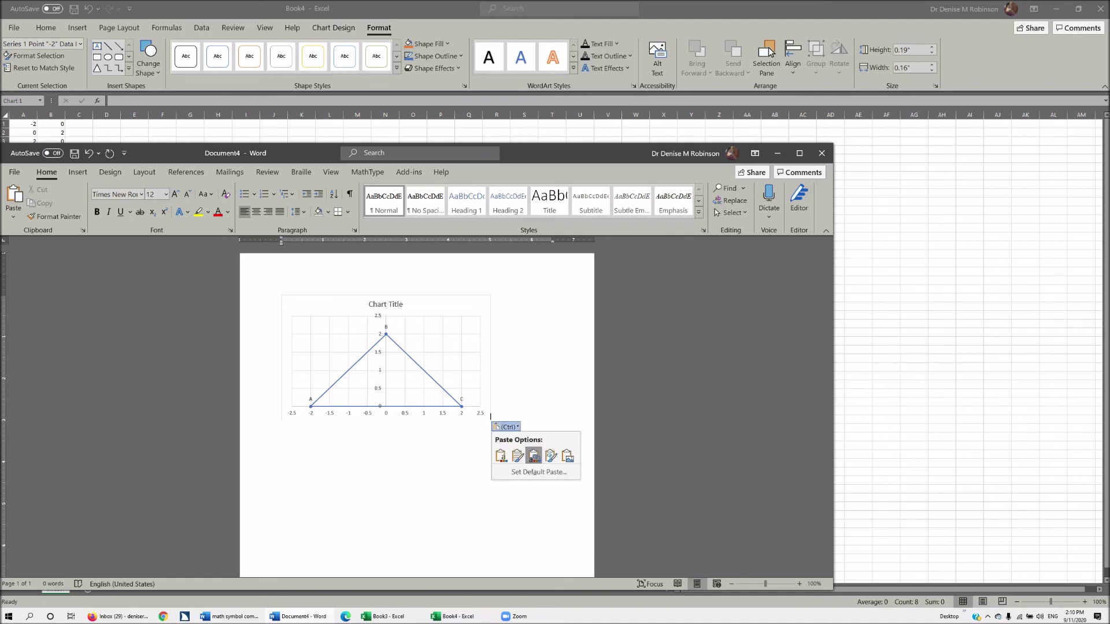
key(ctrl)
key(u)
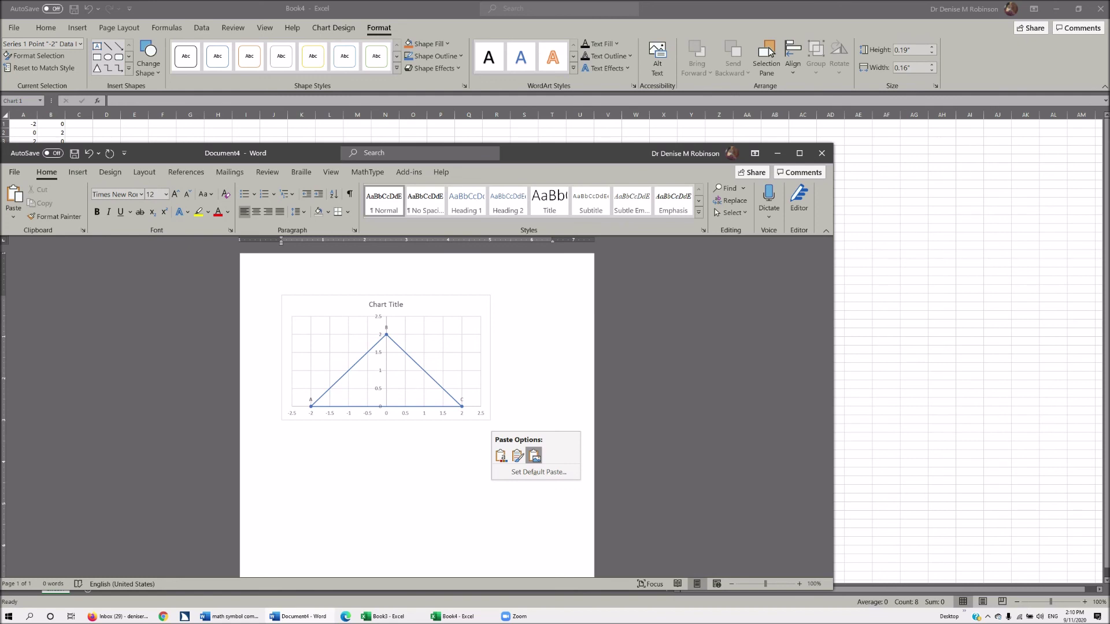
key(Escape)
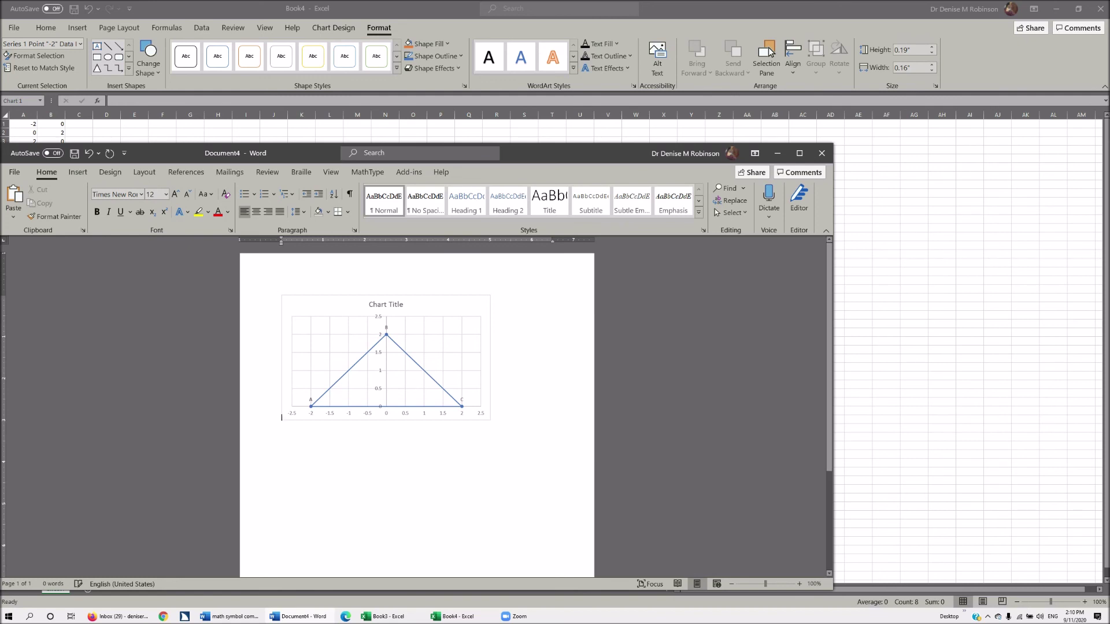